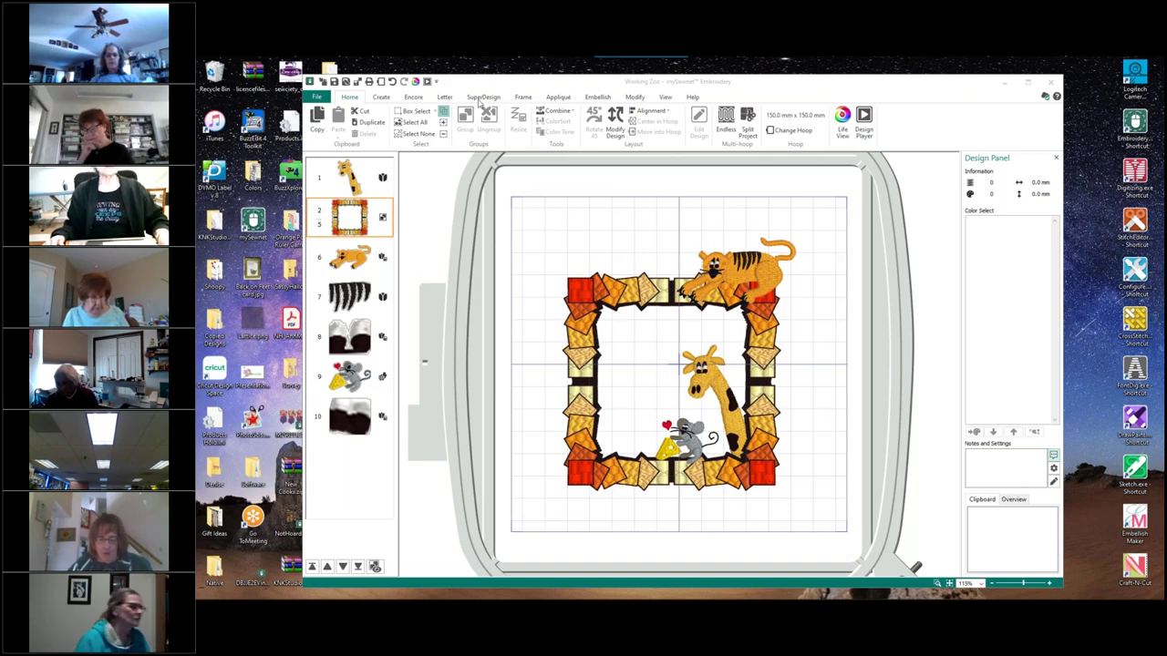
Step: Pick the Elephant from the Cute Animals 1 SuperDesigns, sized at 50 mm
{"action": "left_click", "coordinate": [483, 98]}
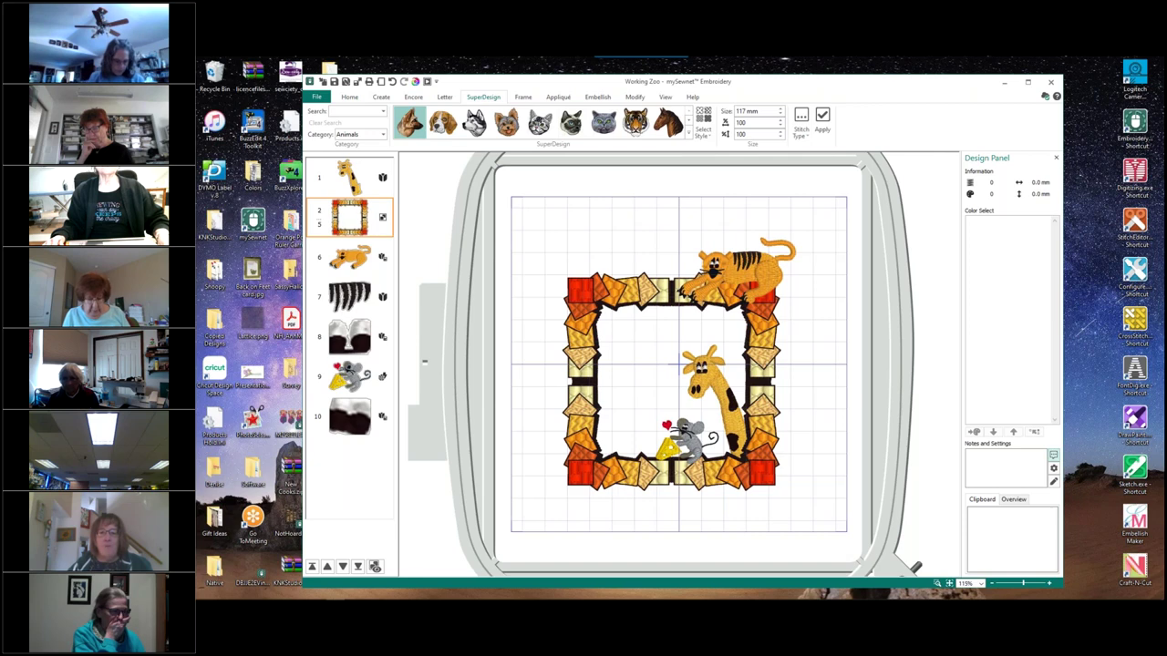
{"action": "left_click", "coordinate": [688, 136]}
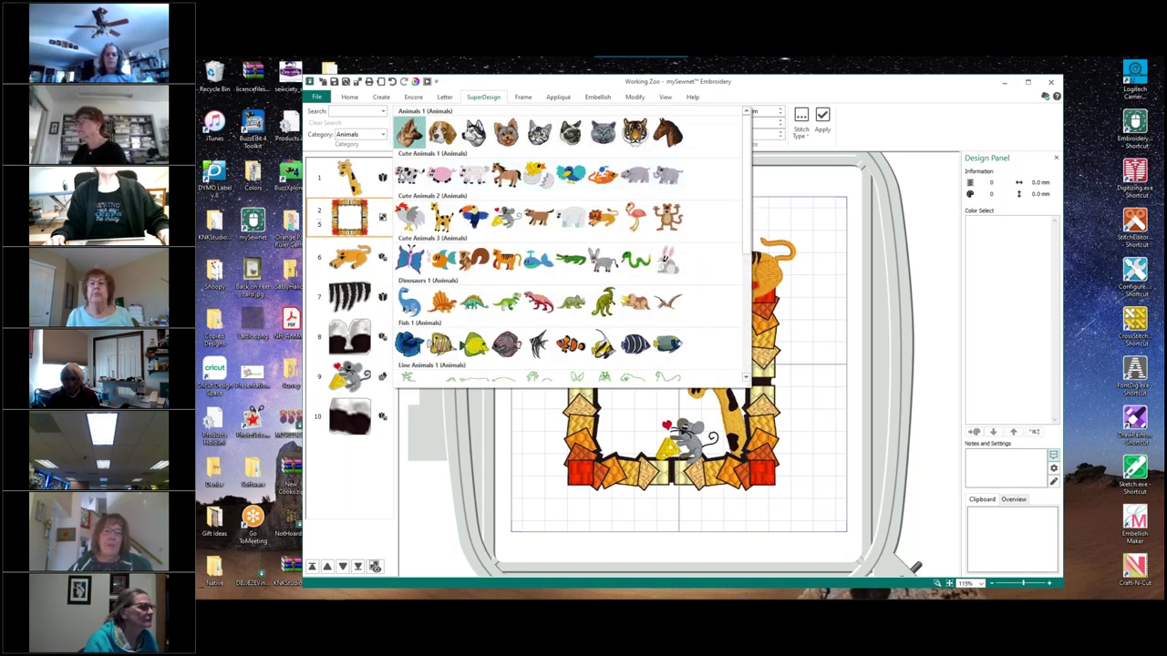
{"action": "left_click", "coordinate": [671, 178]}
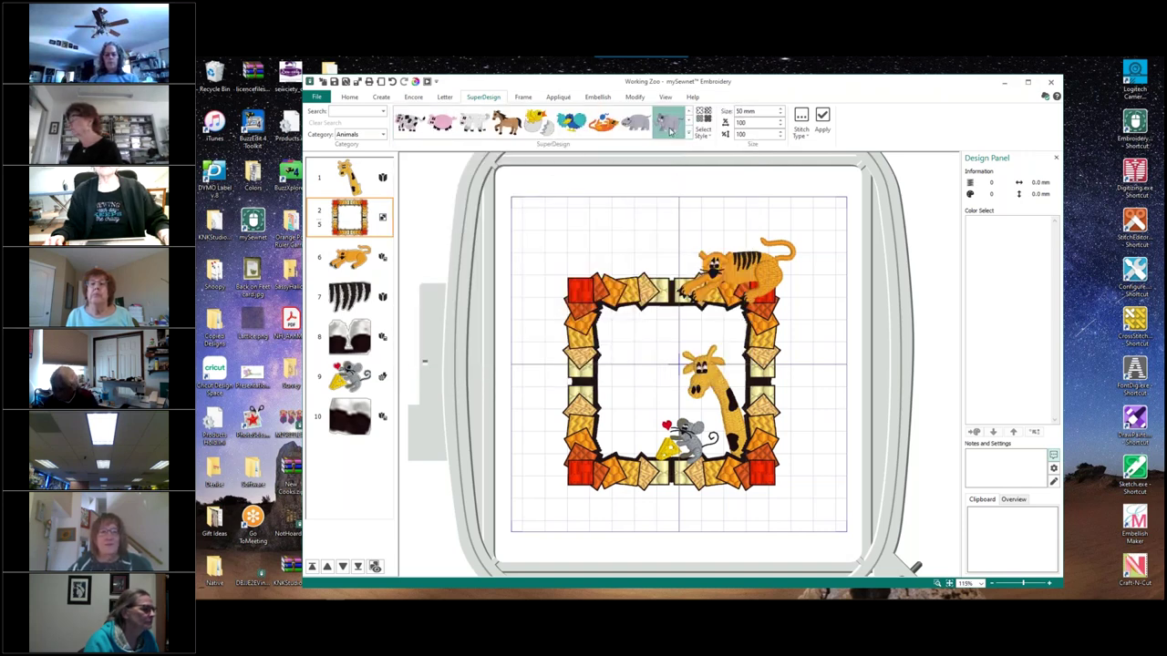
Step: Apply the 50 mm elephant, mirror it with Ctrl+H, and drag it to the frame's lower left beside the mouse
{"action": "left_click", "coordinate": [824, 119]}
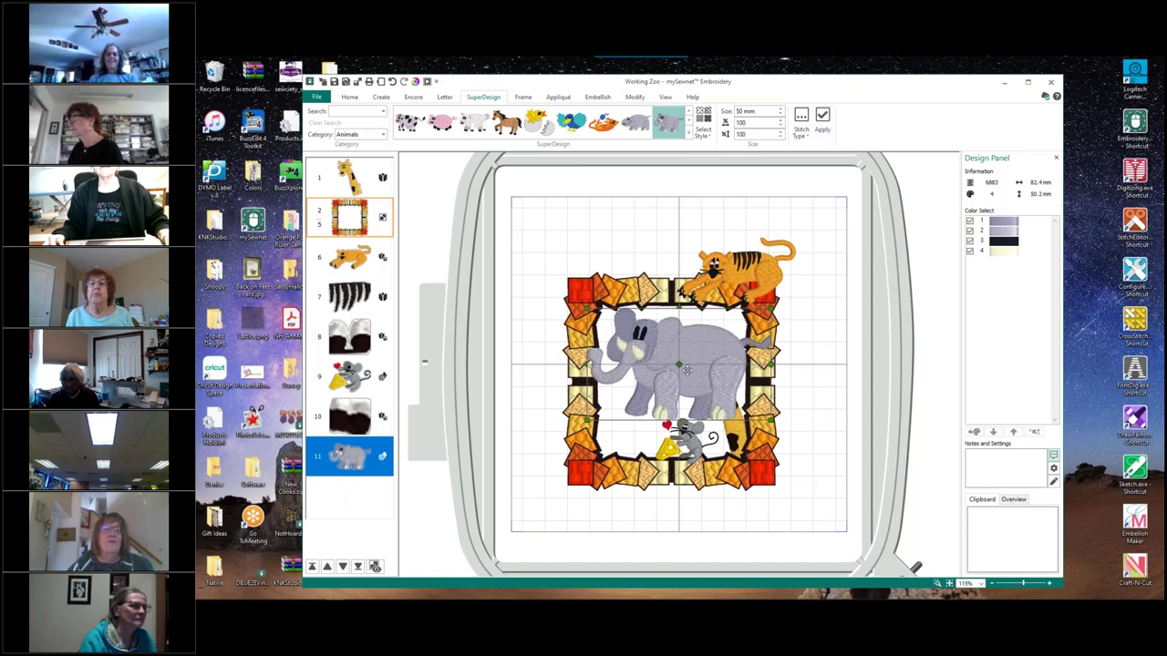
{"action": "left_click_drag", "start_coordinate": [694, 362], "coordinate": [720, 283]}
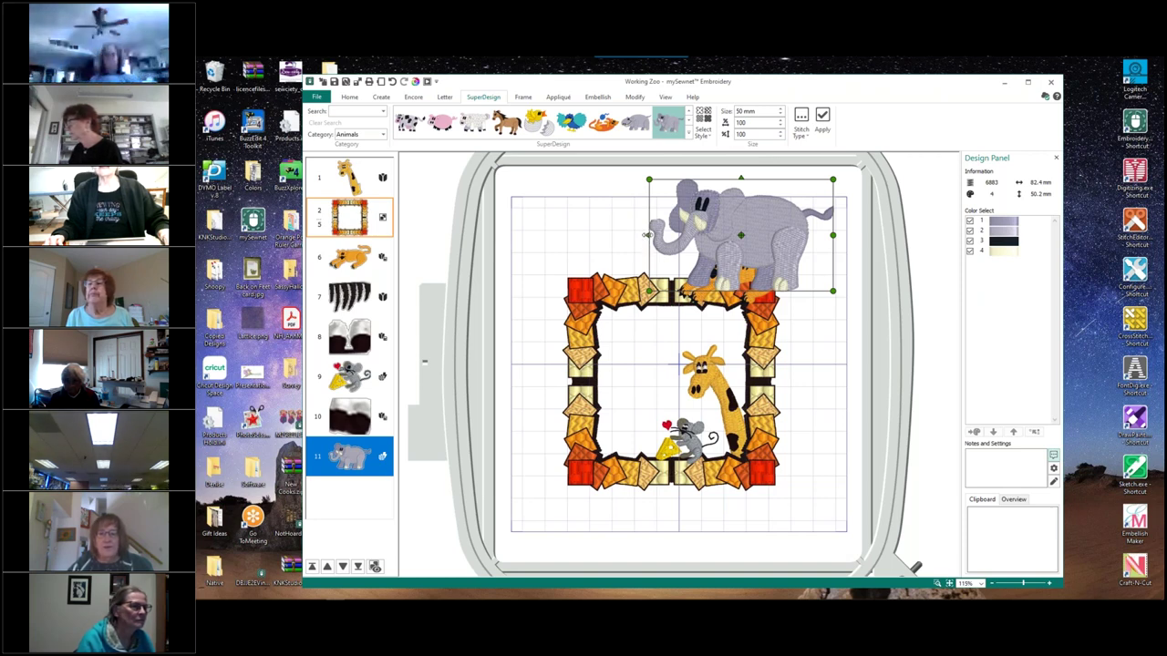
{"action": "key", "text": "ctrl+h"}
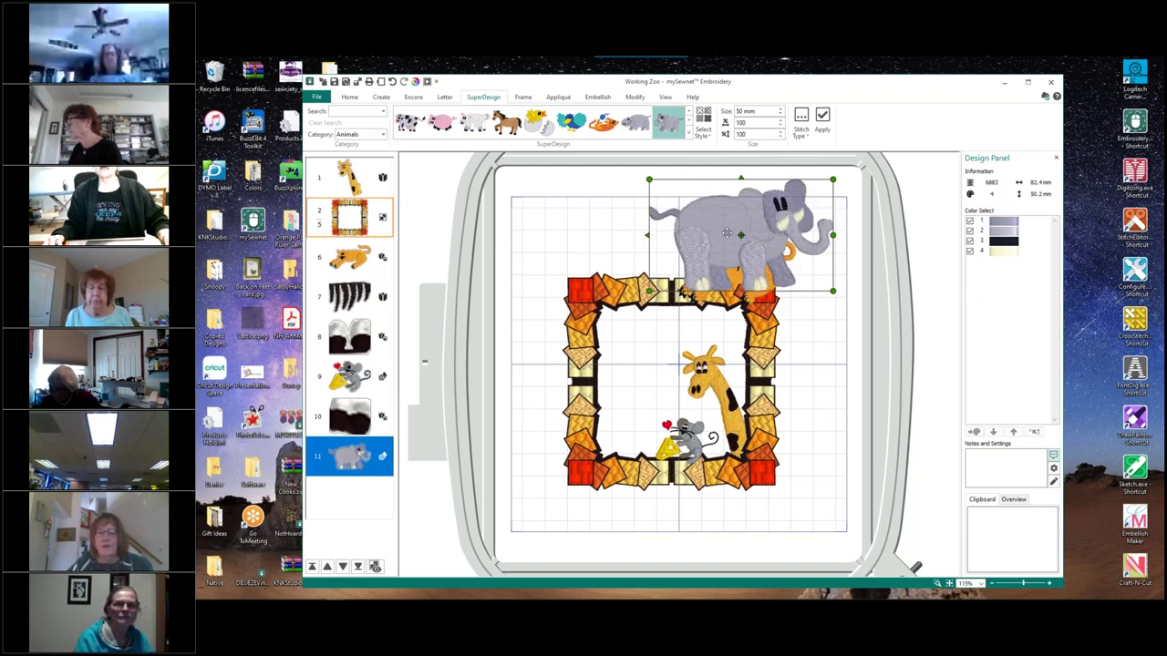
{"action": "left_click_drag", "start_coordinate": [728, 231], "coordinate": [556, 428]}
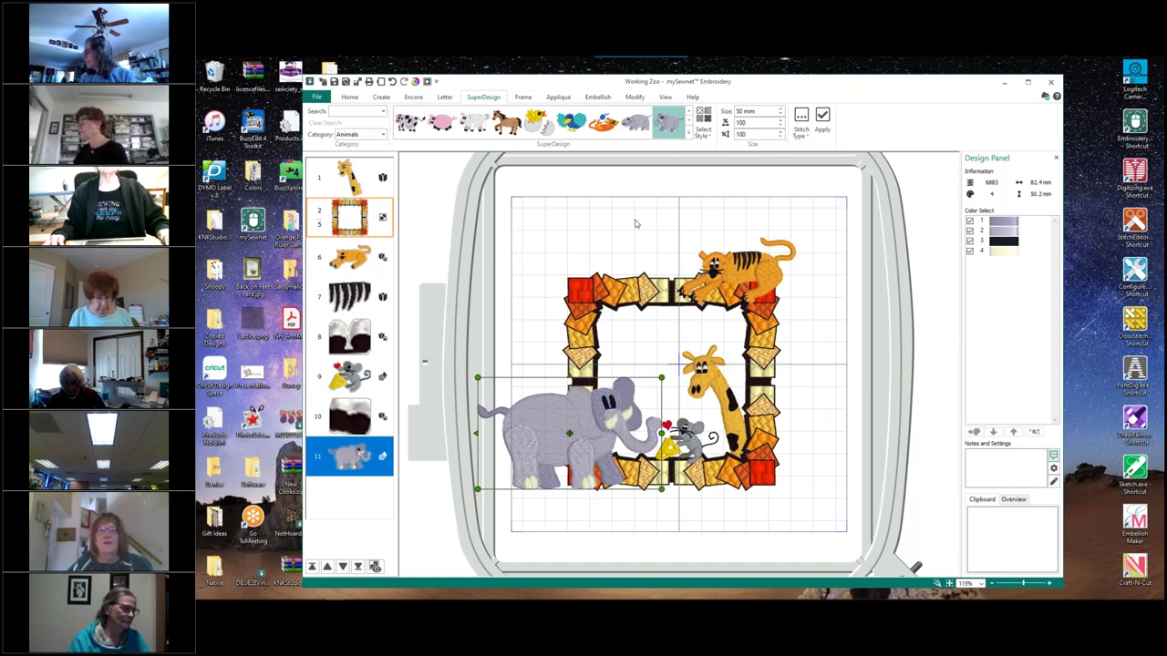
Step: Fix the elephant SuperDesign as embroidery stitches through Modify and confirm with OK
{"action": "left_click", "coordinate": [635, 98]}
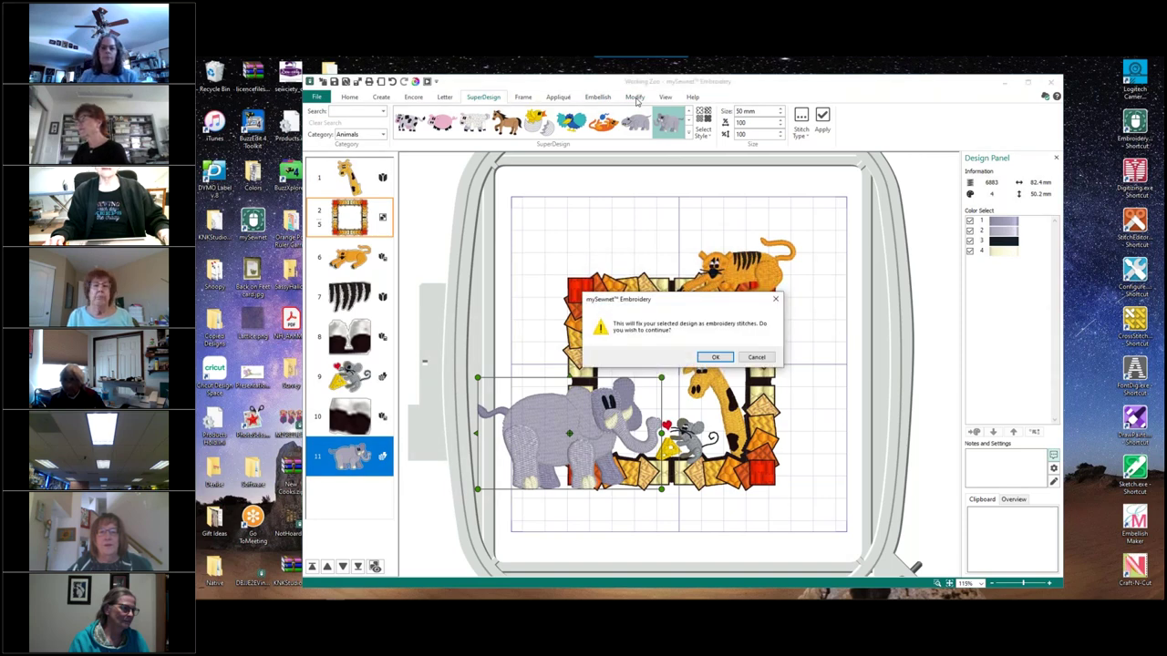
{"action": "left_click", "coordinate": [716, 357]}
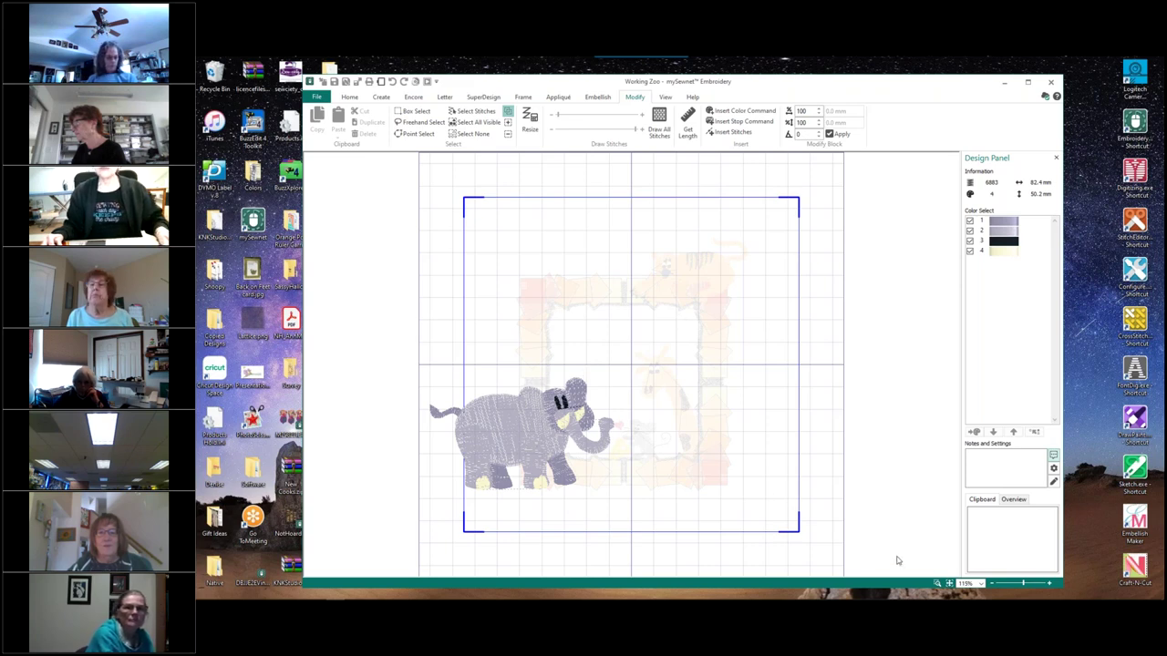
Step: Zoom to a rectangle around the 82.4 by 50.2 mm elephant
{"action": "left_click", "coordinate": [936, 584]}
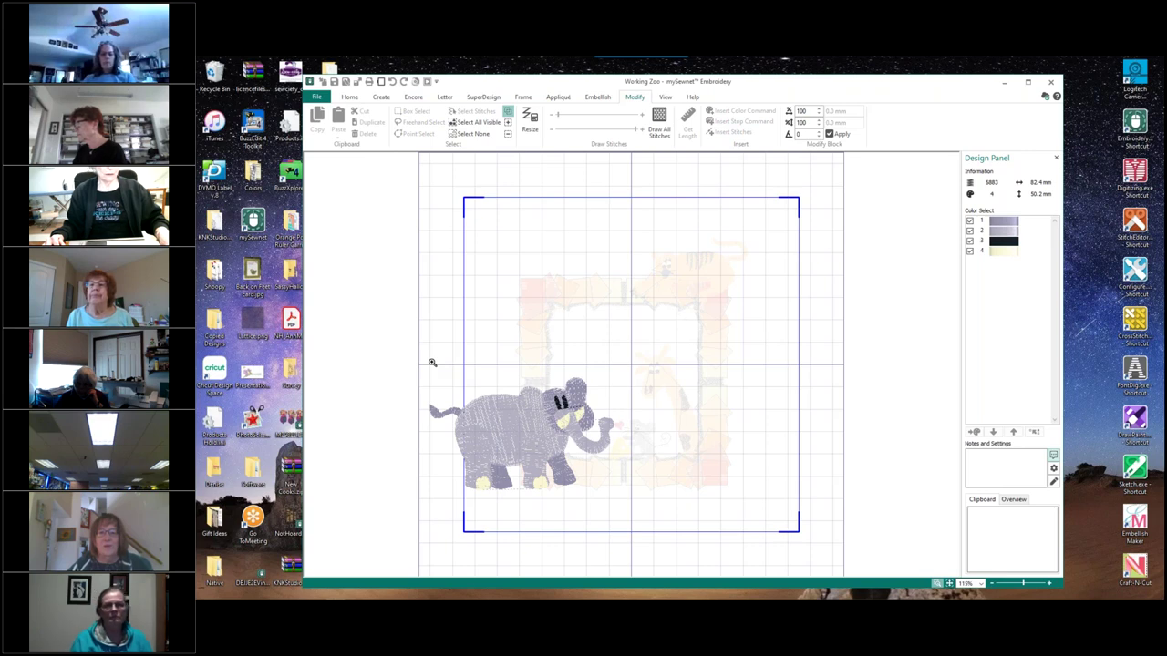
{"action": "left_click_drag", "start_coordinate": [424, 384], "coordinate": [618, 510]}
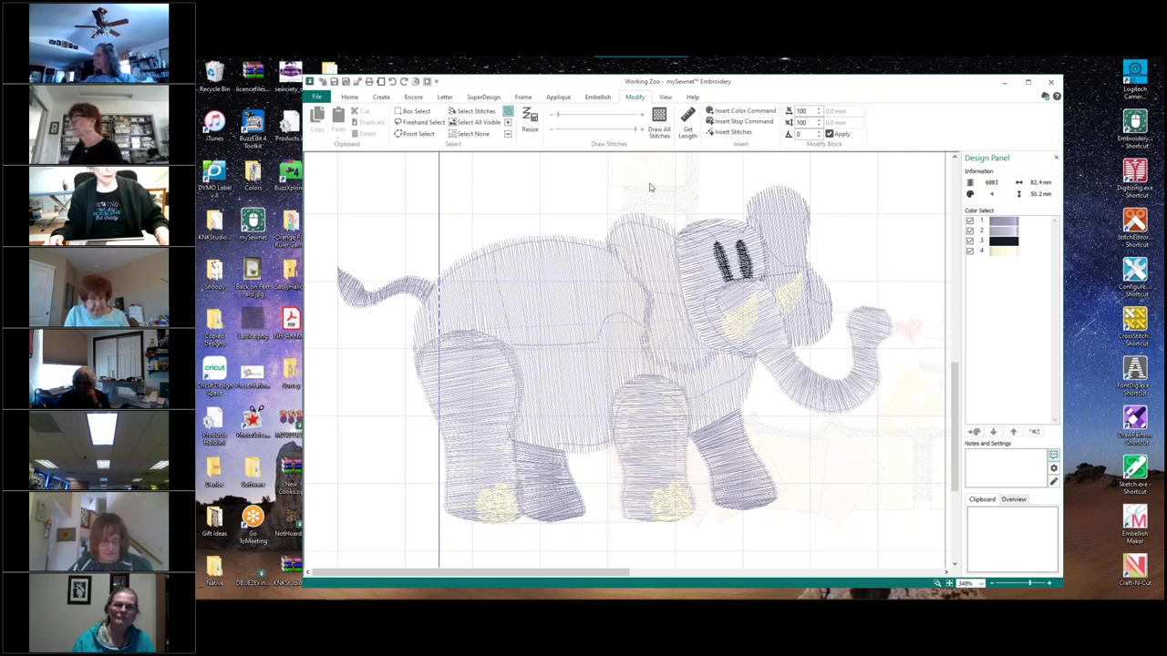
Step: Start a Point Select outline above the elephant's back, around the tail and down its left side
{"action": "left_click", "coordinate": [403, 136]}
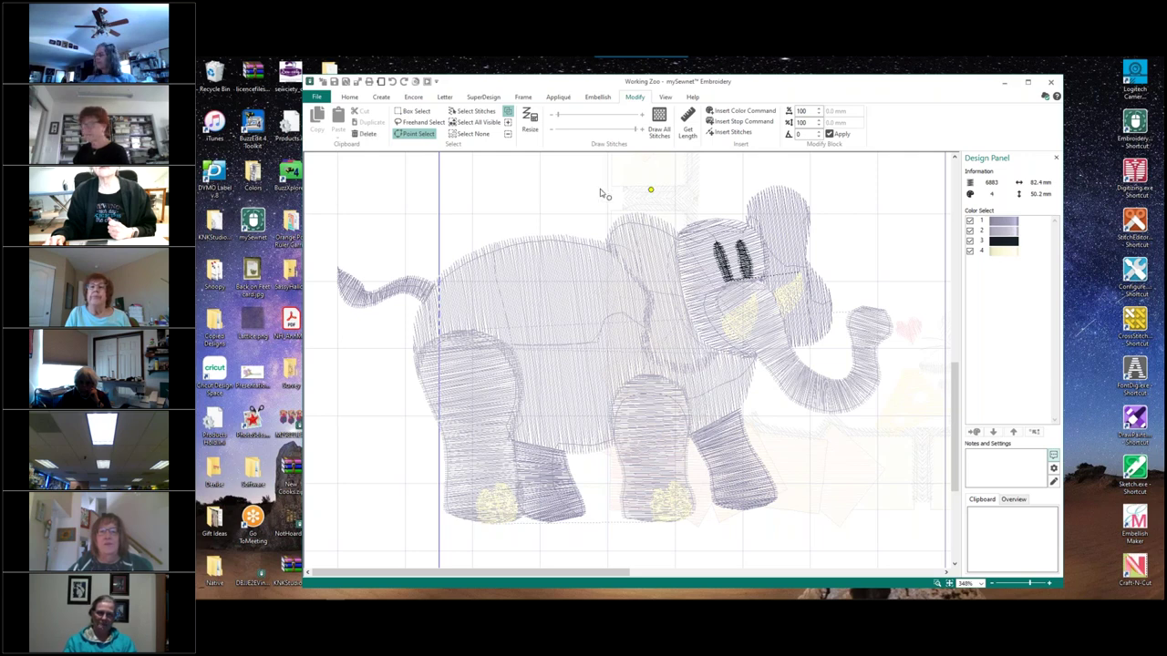
{"action": "left_click", "coordinate": [577, 198]}
{"action": "left_click", "coordinate": [444, 208]}
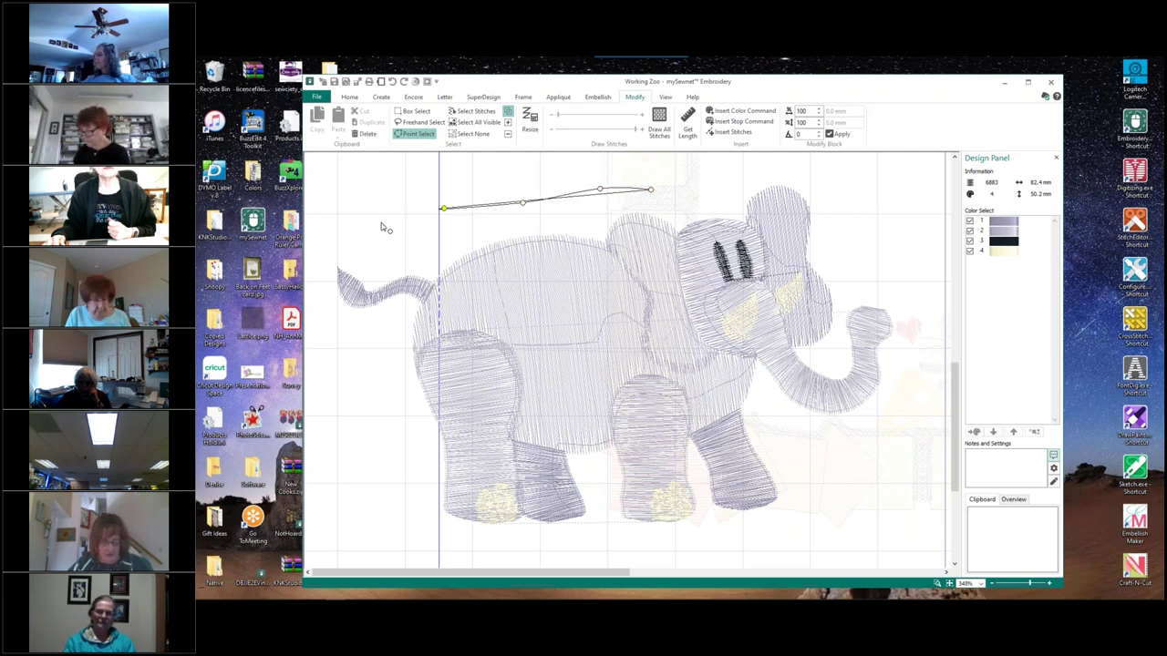
{"action": "left_click", "coordinate": [347, 239]}
{"action": "left_click", "coordinate": [335, 244]}
{"action": "left_click", "coordinate": [331, 308]}
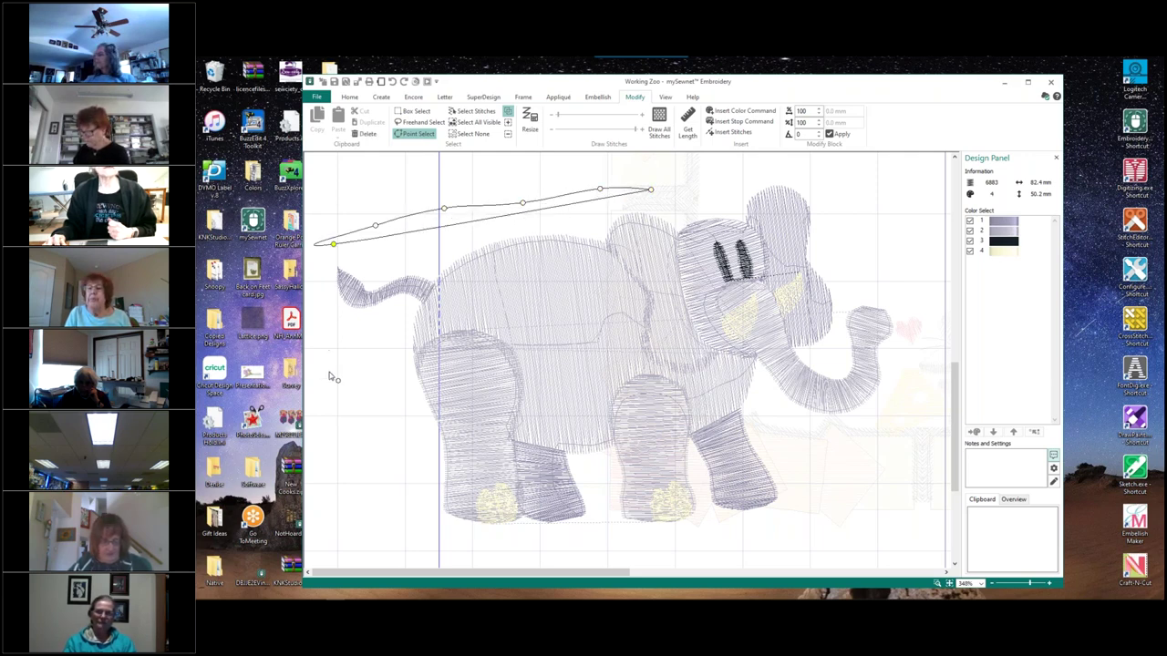
{"action": "left_click", "coordinate": [340, 401]}
{"action": "left_click", "coordinate": [383, 495]}
{"action": "left_click", "coordinate": [462, 547]}
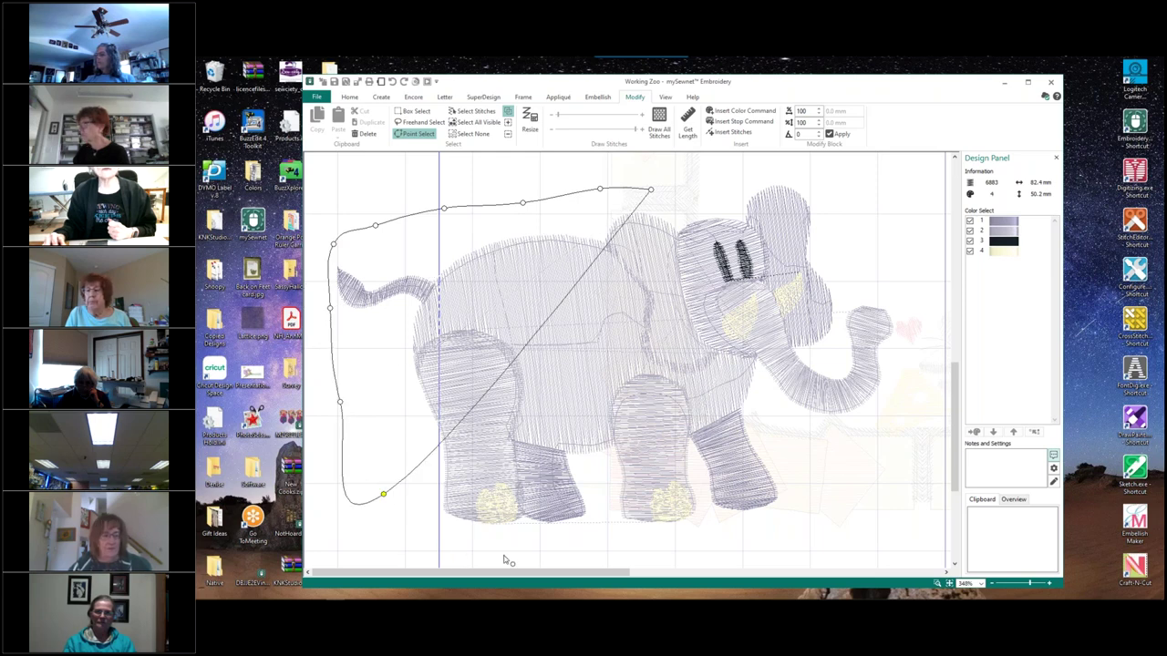
Step: Continue the outline beneath the feet, past the front leg and up between body and head
{"action": "left_click", "coordinate": [608, 559]}
{"action": "left_click", "coordinate": [751, 544]}
{"action": "left_click", "coordinate": [799, 523]}
{"action": "left_click", "coordinate": [711, 427]}
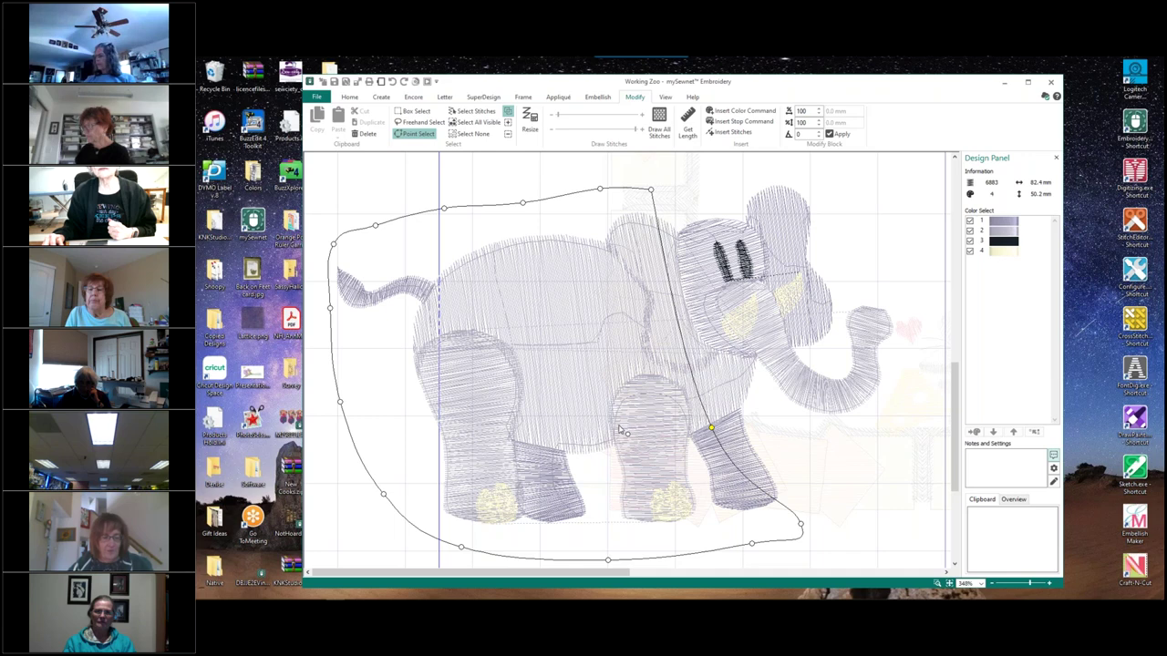
{"action": "left_click", "coordinate": [630, 440]}
{"action": "left_click", "coordinate": [626, 304]}
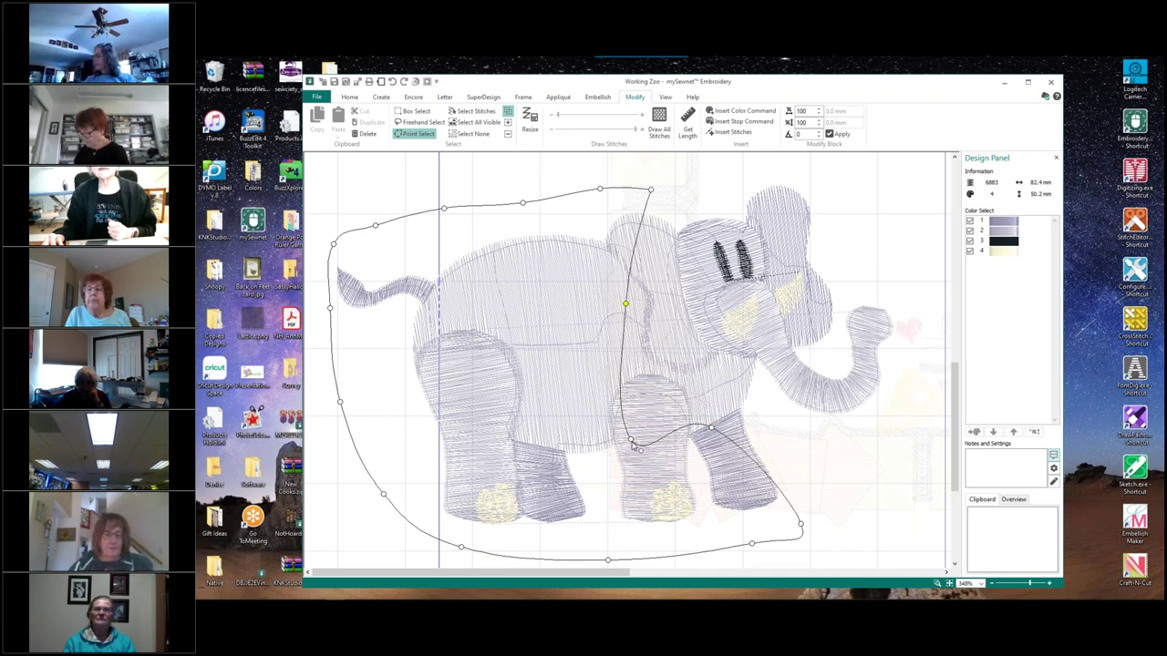
Step: Adjust the outline's nodes around the front leg, lower-right curve and body-head dividing line
{"action": "left_click_drag", "start_coordinate": [632, 441], "coordinate": [645, 404]}
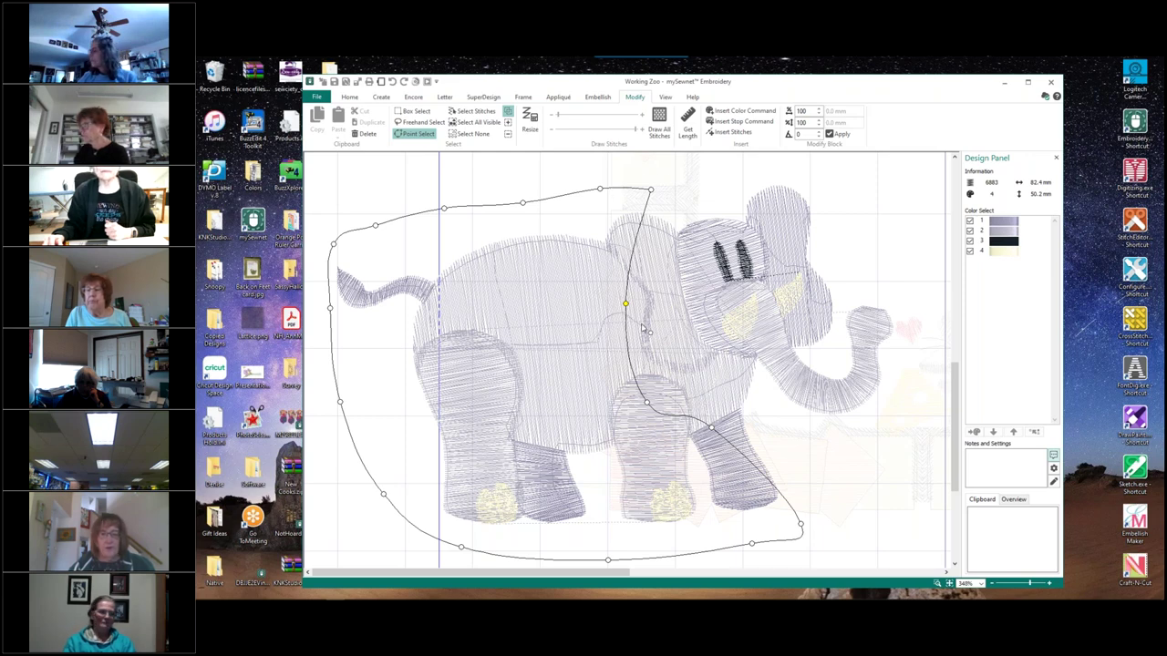
{"action": "left_click_drag", "start_coordinate": [626, 305], "coordinate": [644, 301]}
{"action": "left_click_drag", "start_coordinate": [648, 408], "coordinate": [649, 398]}
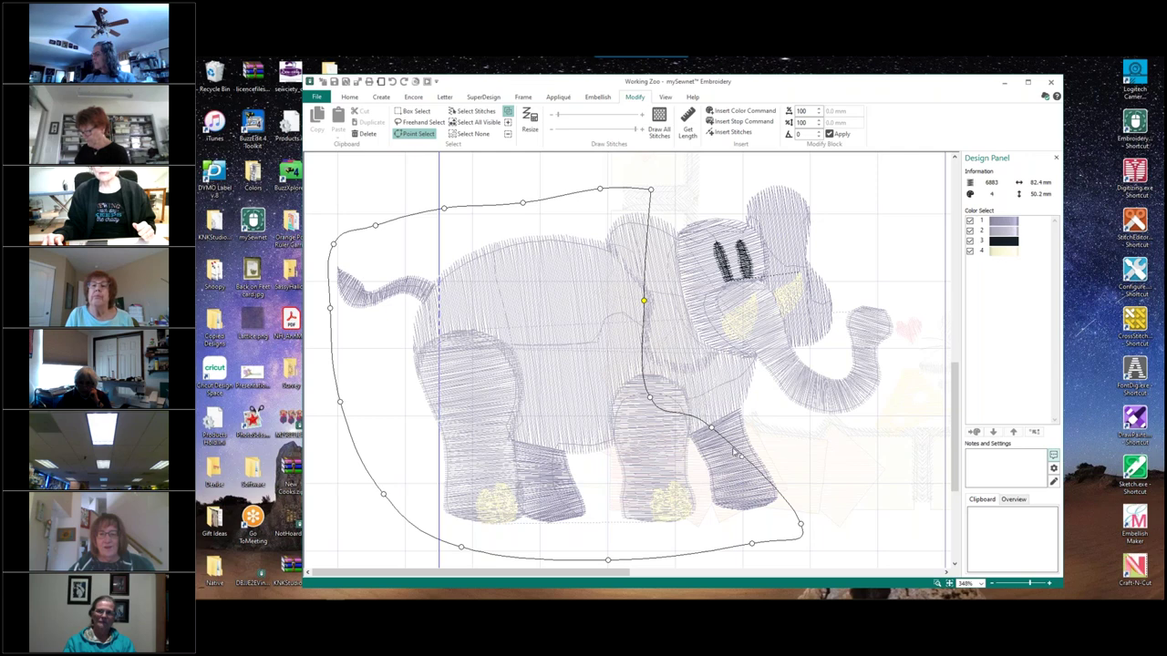
{"action": "left_click_drag", "start_coordinate": [712, 428], "coordinate": [756, 444]}
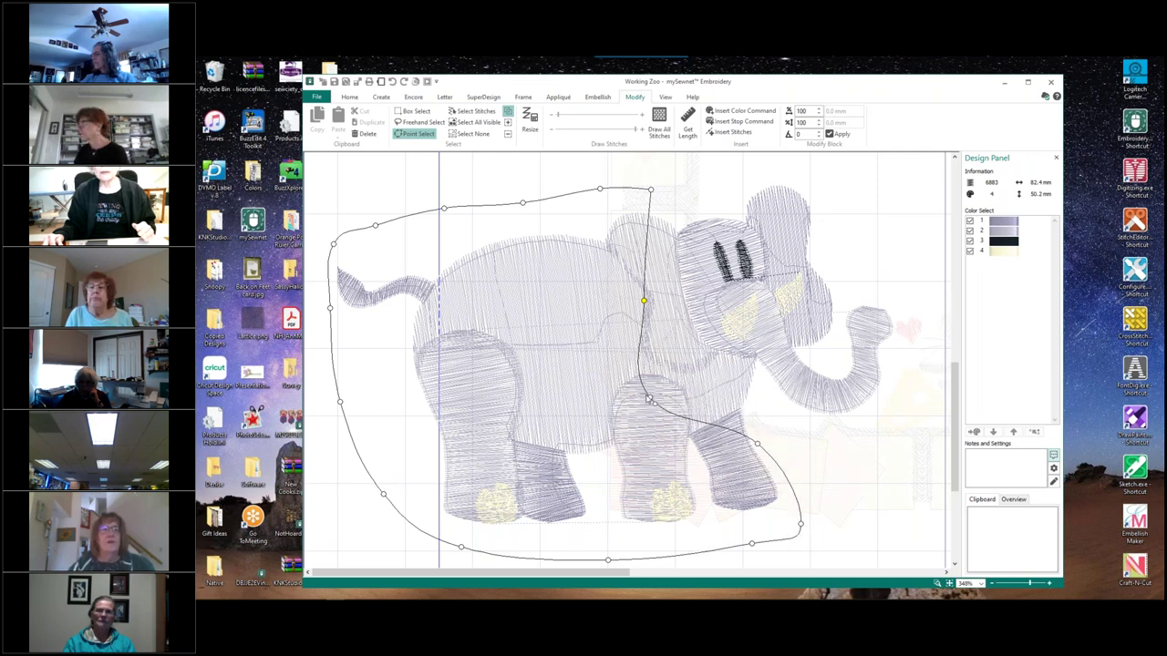
{"action": "left_click_drag", "start_coordinate": [652, 419], "coordinate": [654, 424]}
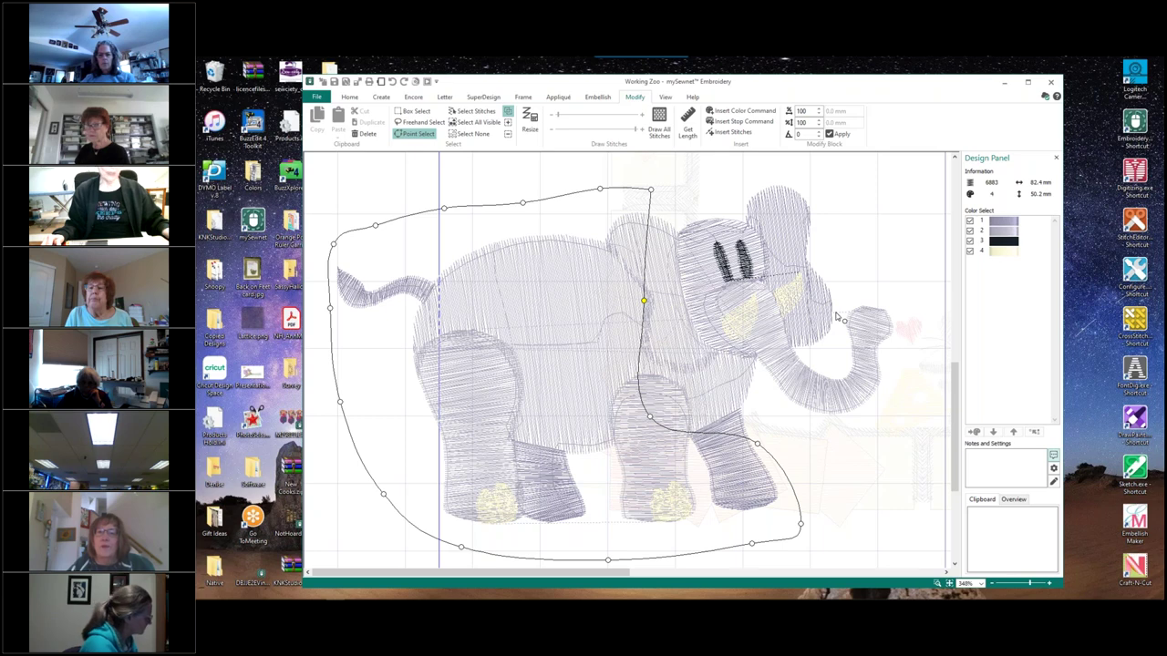
Step: Close the outline and delete the body stitches, leaving 2802 stitches at 38.0 by 47.5 mm
{"action": "key", "text": "Return"}
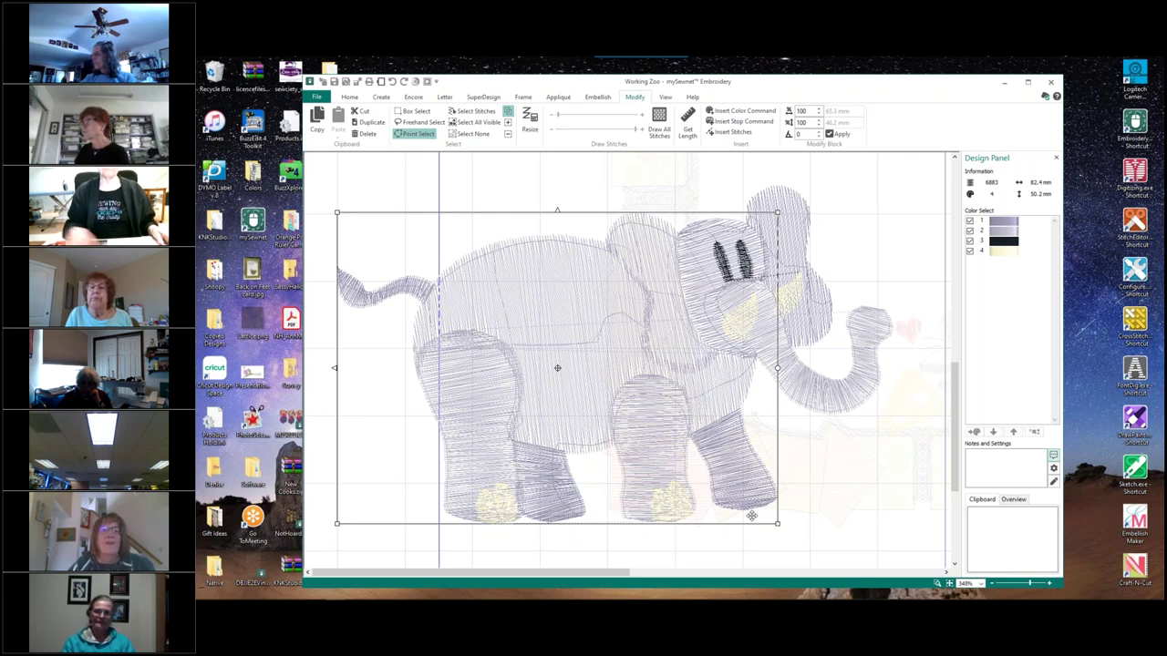
{"action": "left_click", "coordinate": [367, 135]}
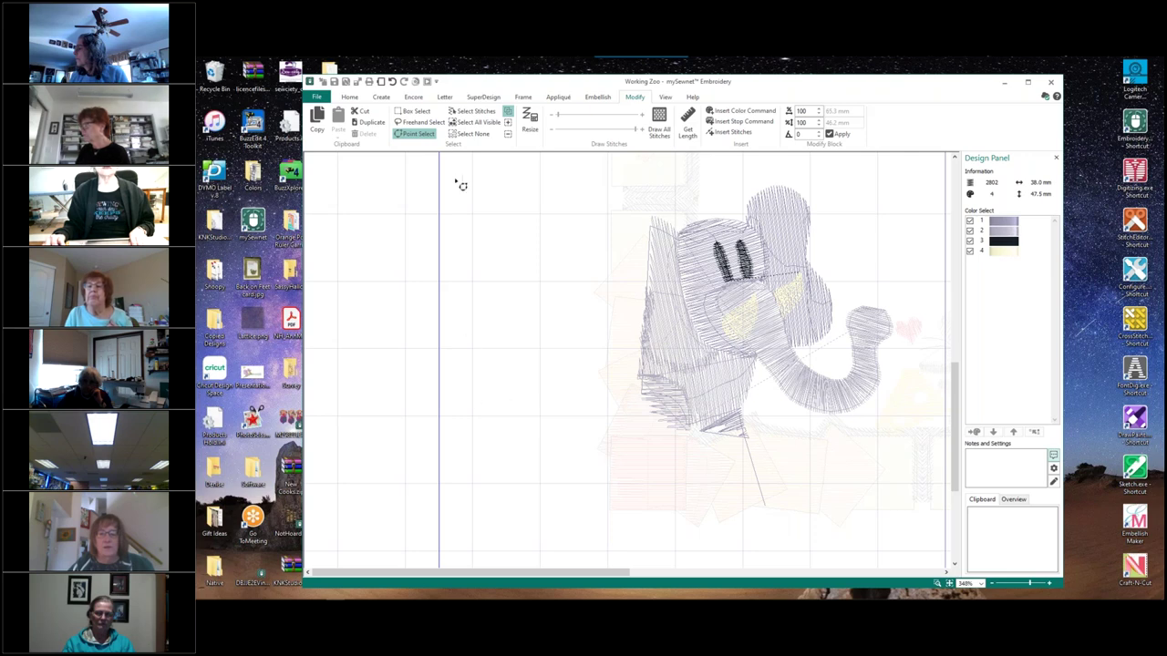
Step: Drag the stray stitch below the head up to the bottom edge, reducing height to 37.5 mm
{"action": "left_click", "coordinate": [468, 112]}
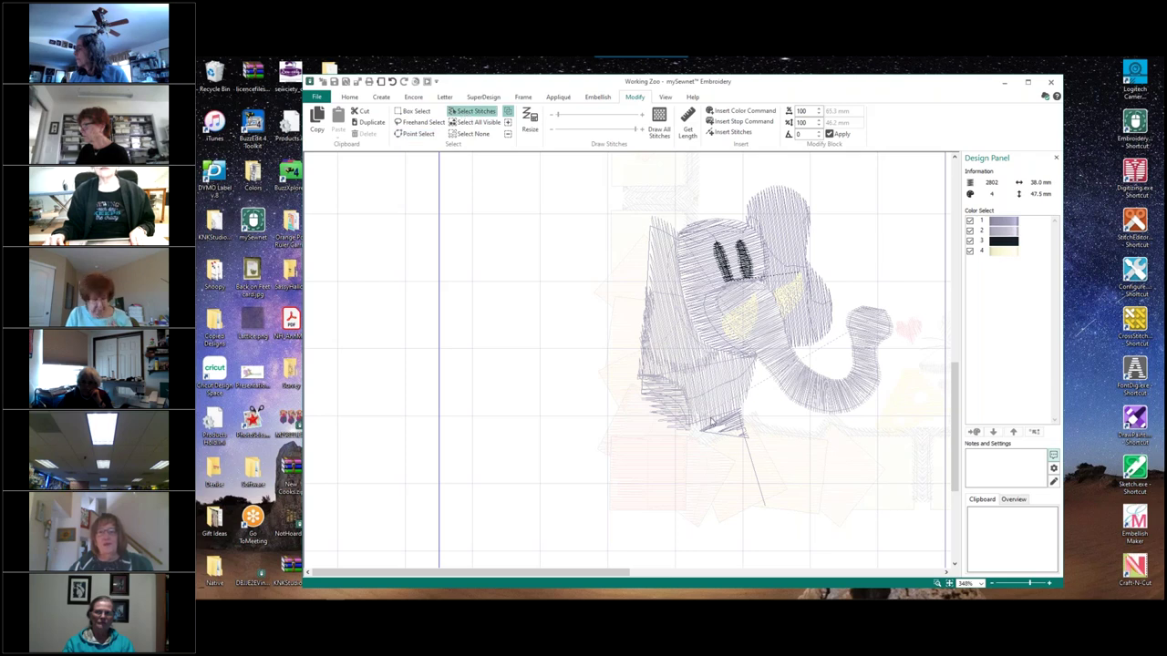
{"action": "left_click", "coordinate": [765, 508]}
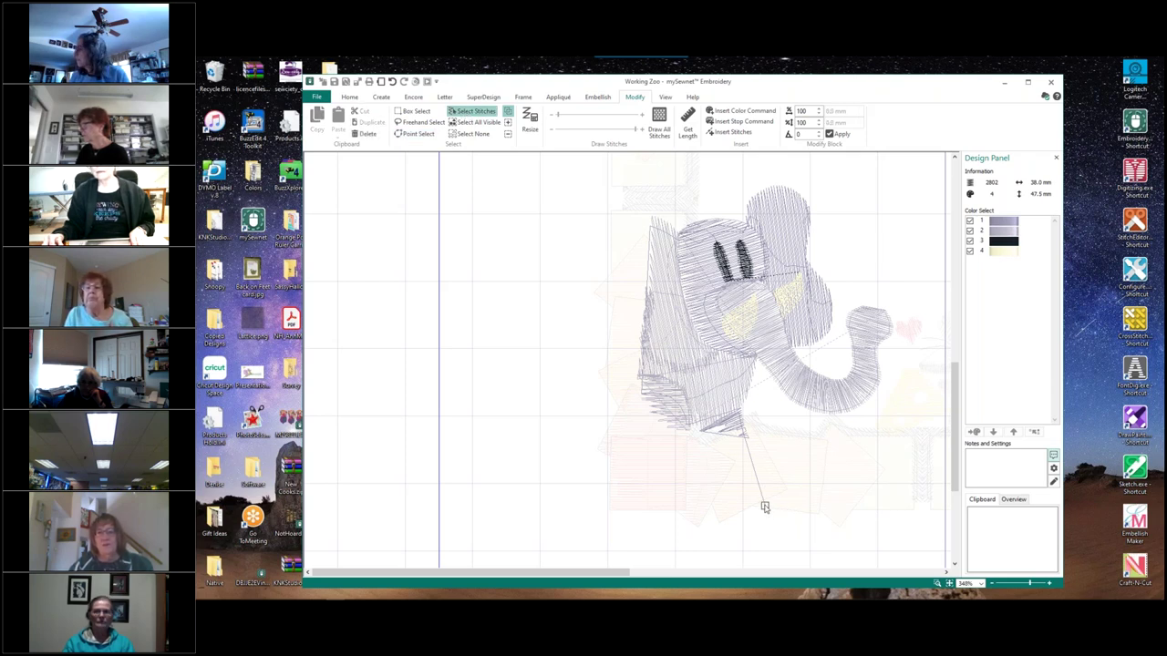
{"action": "left_click_drag", "start_coordinate": [765, 508], "coordinate": [741, 434]}
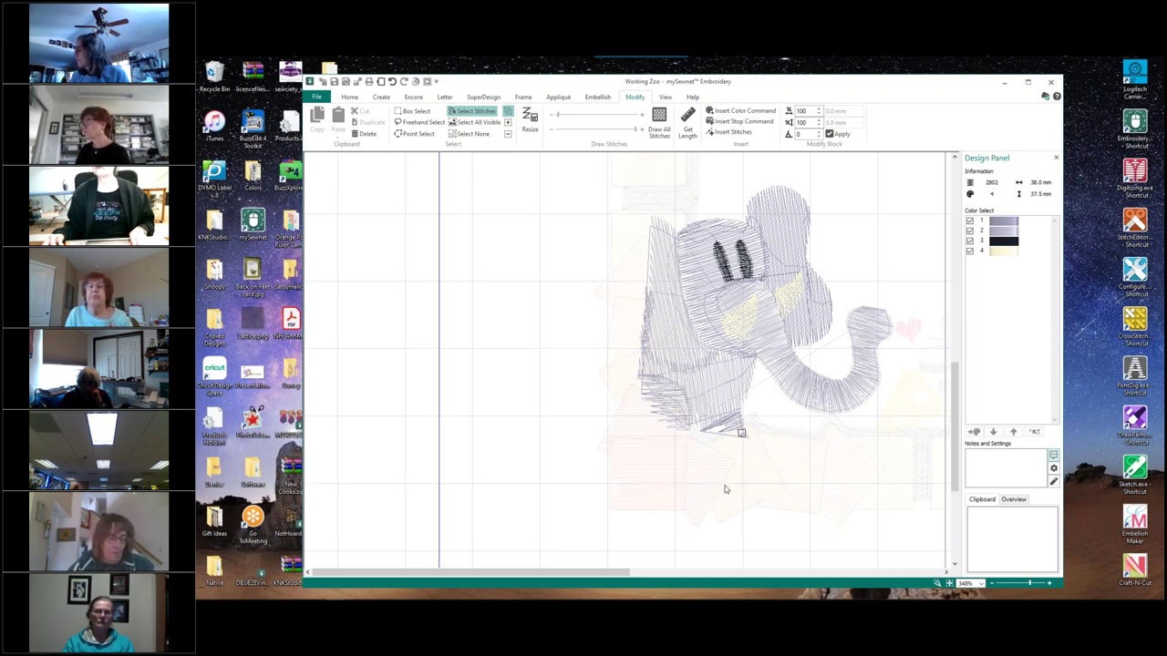